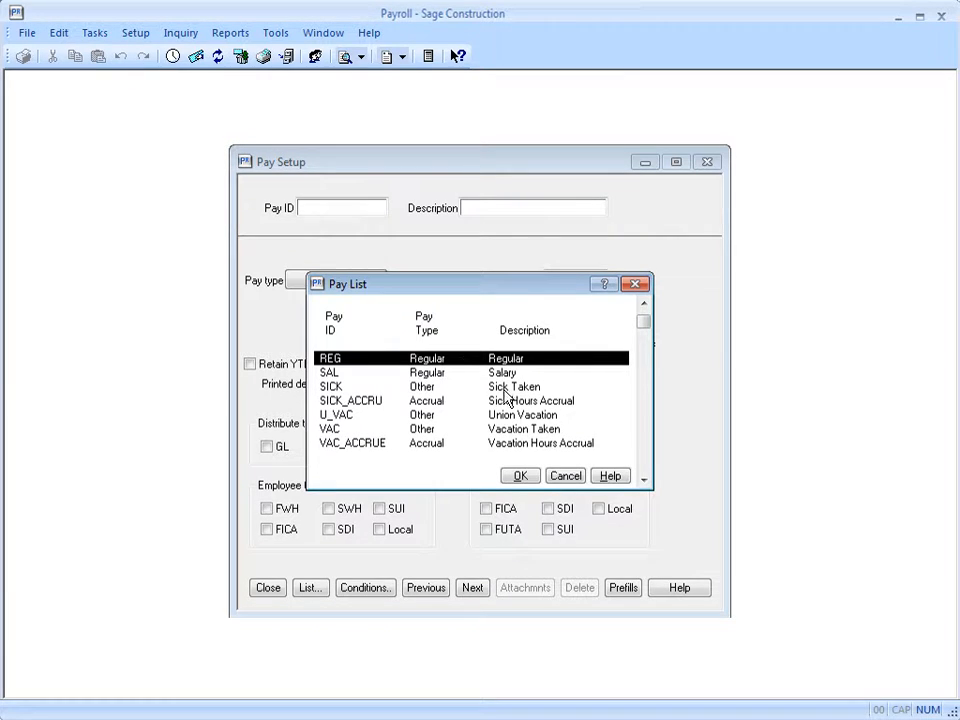
Step: Open the REG regular pay in Pay Setup, include it in ACA hours, and save the record
{"action": "left_click", "coordinate": [520, 476]}
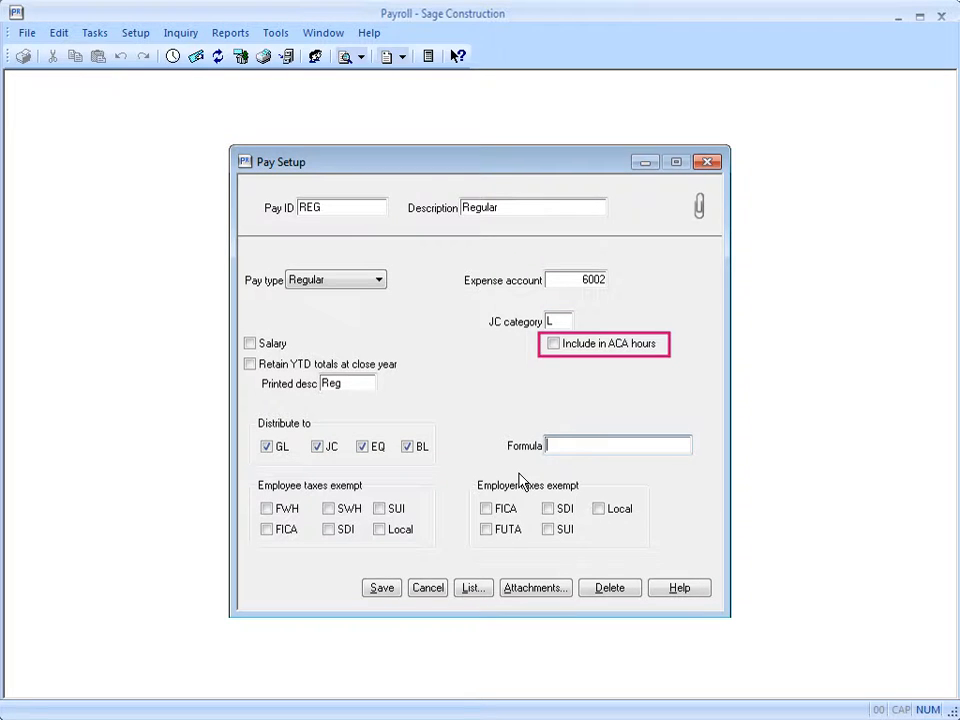
{"action": "left_click", "coordinate": [554, 344]}
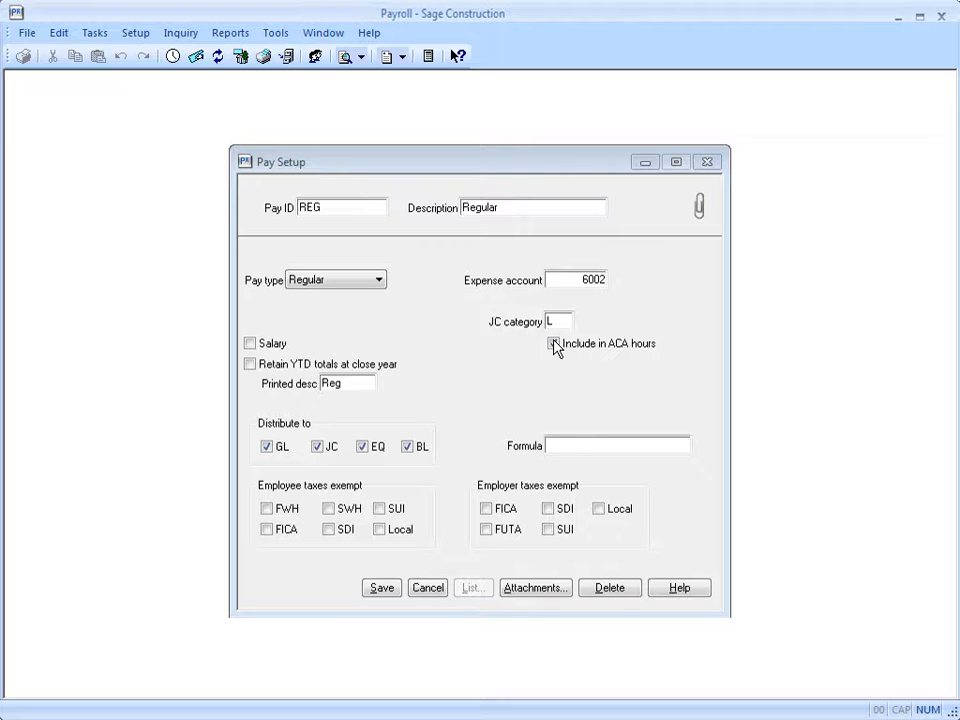
{"action": "left_click", "coordinate": [554, 344]}
{"action": "left_click", "coordinate": [381, 588]}
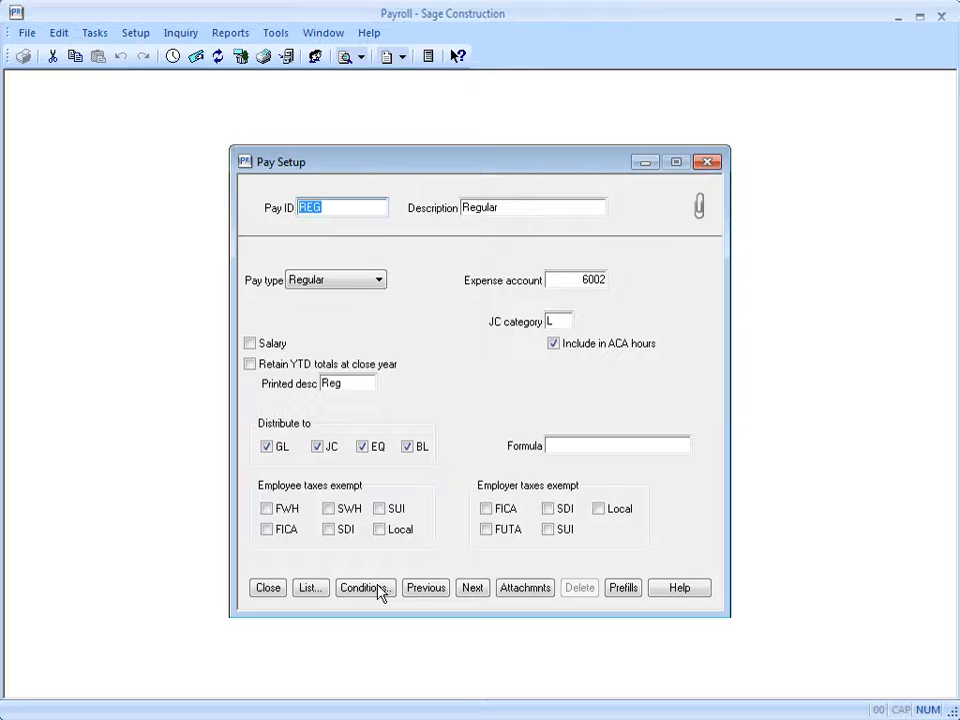
Step: Open the OT overtime pay from the pay list, include it in ACA hours, and save the record
{"action": "left_click", "coordinate": [313, 589]}
{"action": "left_click", "coordinate": [520, 476]}
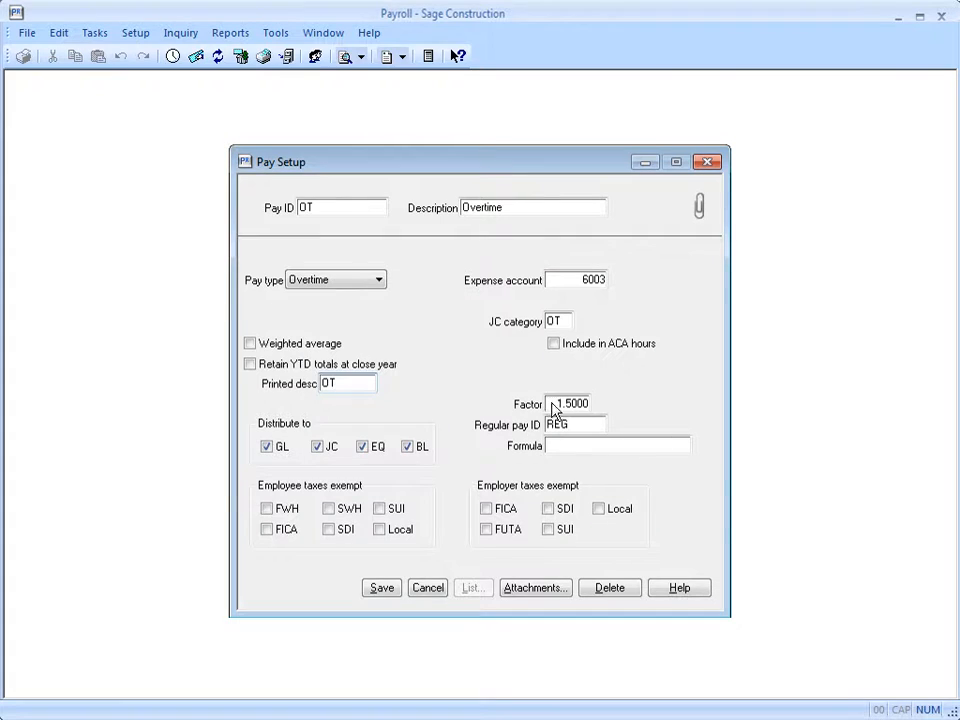
{"action": "left_click", "coordinate": [554, 344]}
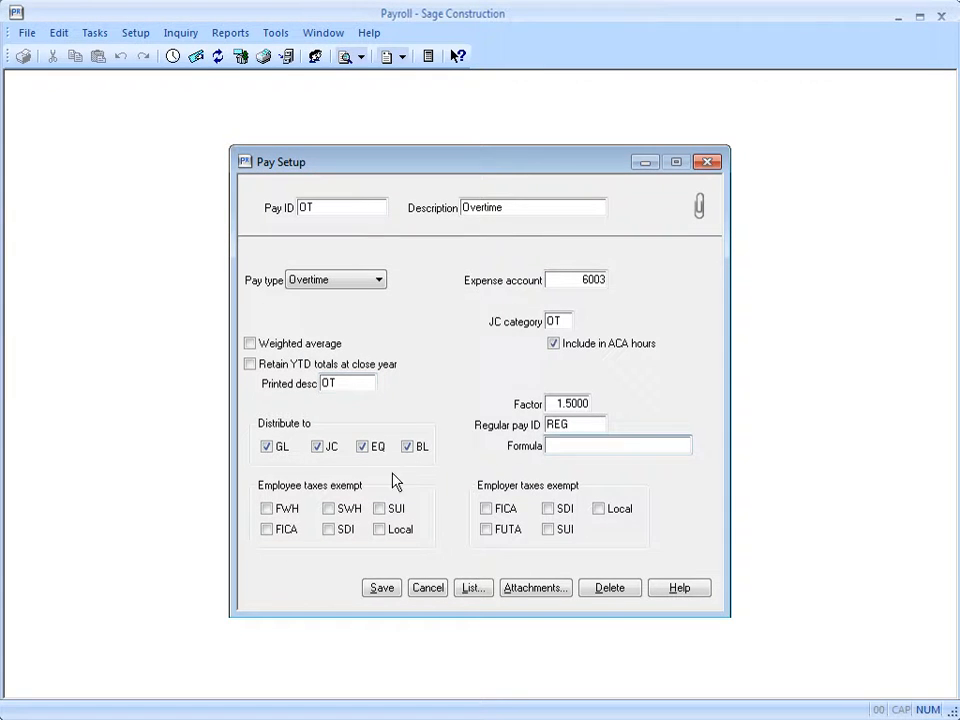
{"action": "left_click", "coordinate": [381, 590]}
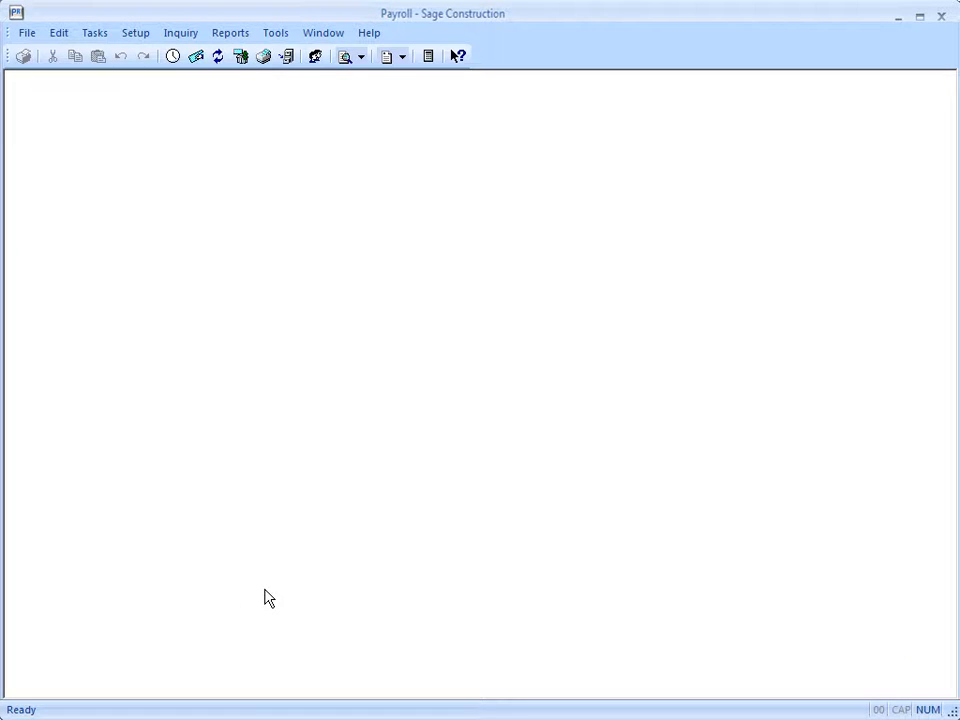
Step: Open the ACA Compliance task and filter the employee hour allocation to year 2018
{"action": "left_click", "coordinate": [105, 36]}
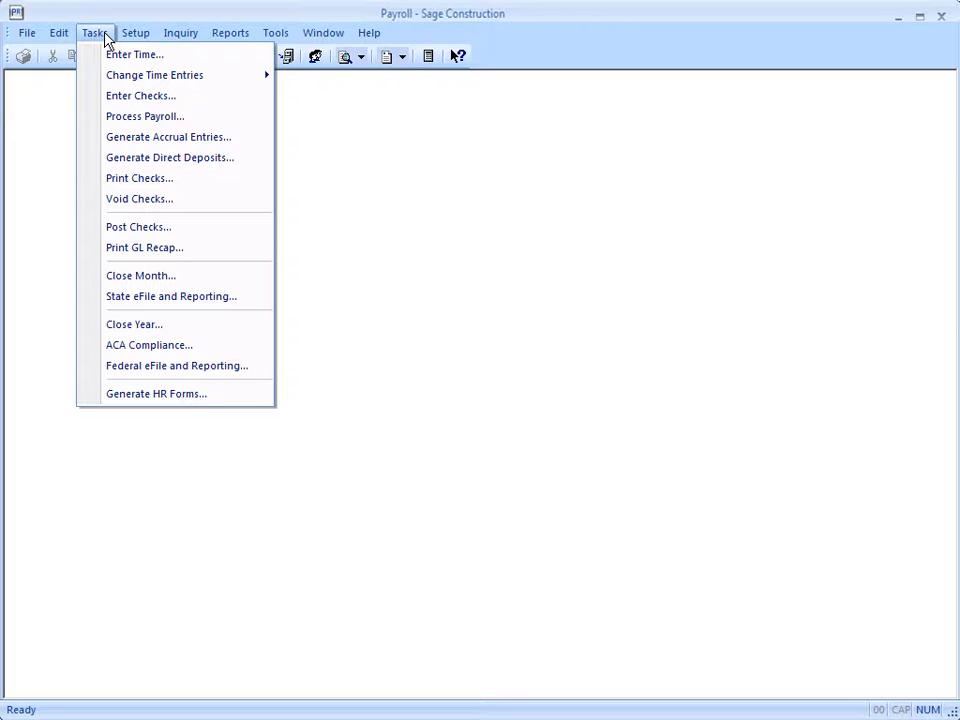
{"action": "left_click", "coordinate": [148, 346]}
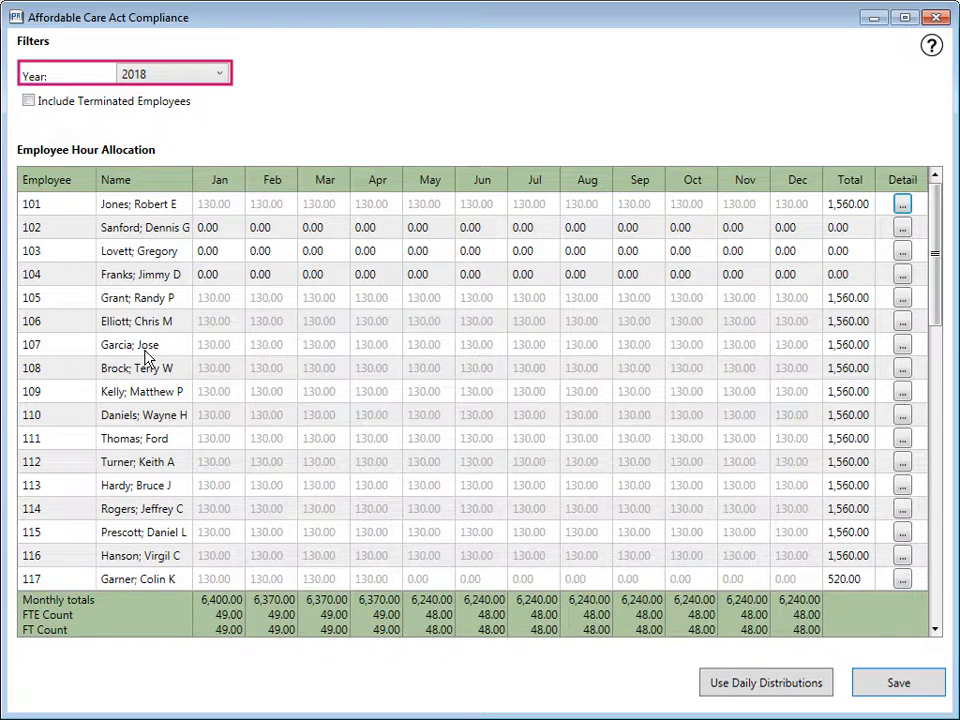
{"action": "left_click", "coordinate": [223, 74]}
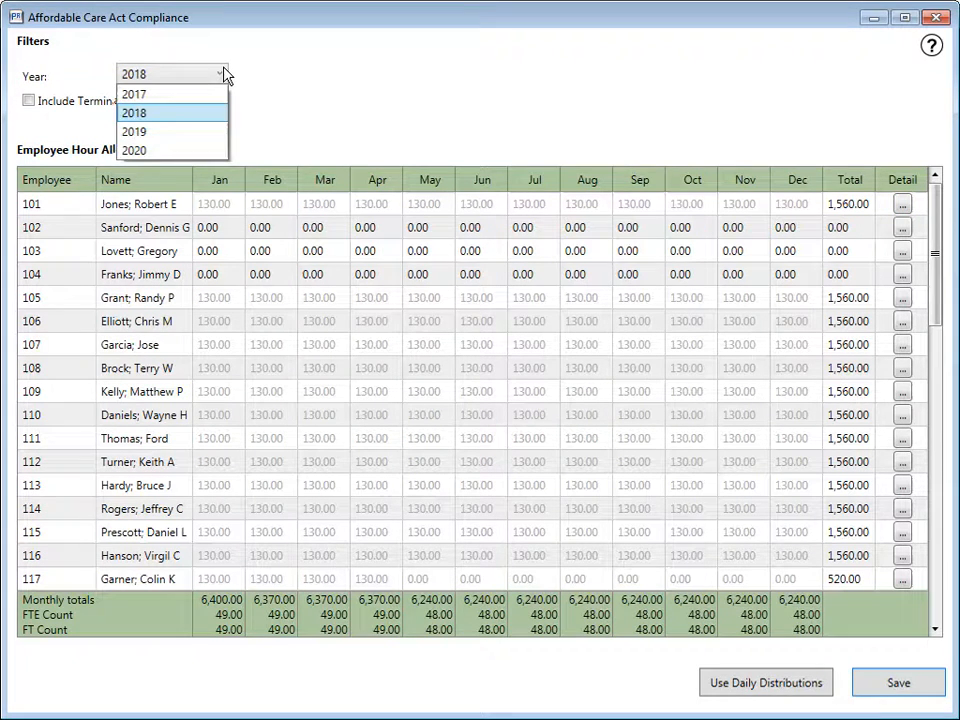
{"action": "left_click", "coordinate": [163, 113]}
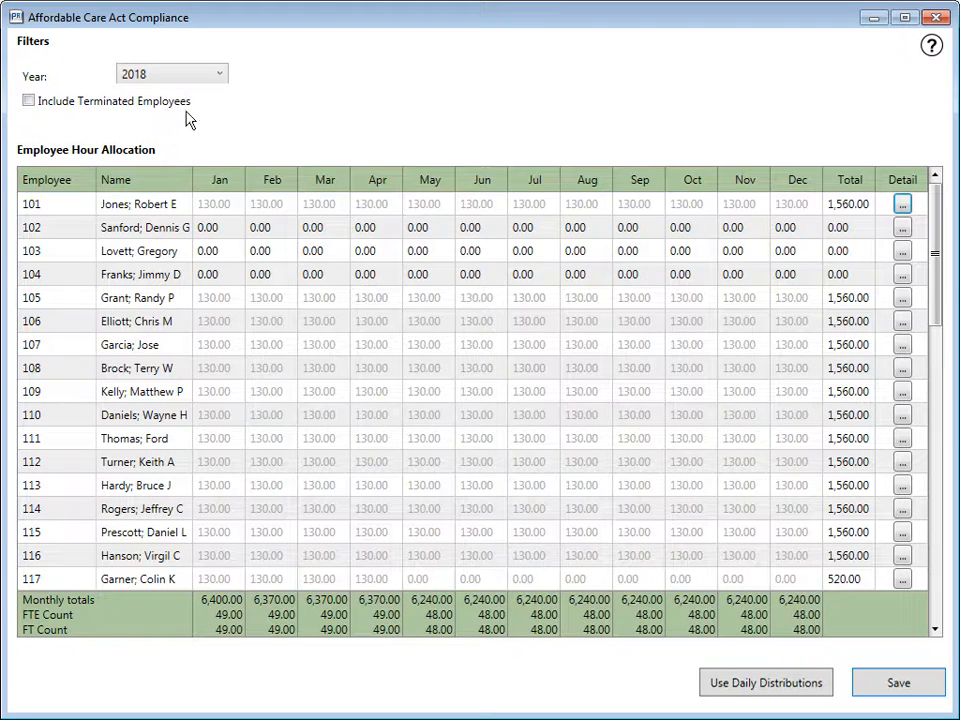
Step: Enter January hours of 50.00 for the second listed employee and 75.00 for the third
{"action": "left_click", "coordinate": [233, 234]}
{"action": "type", "text": "50.00"}
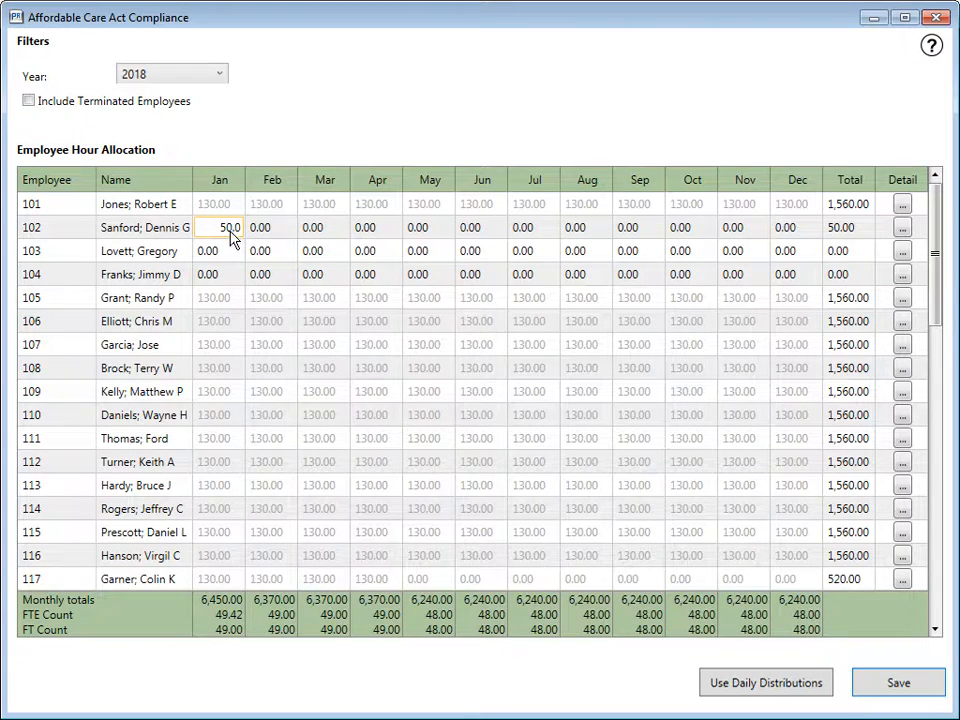
{"action": "left_click", "coordinate": [231, 254]}
{"action": "type", "text": "75.00"}
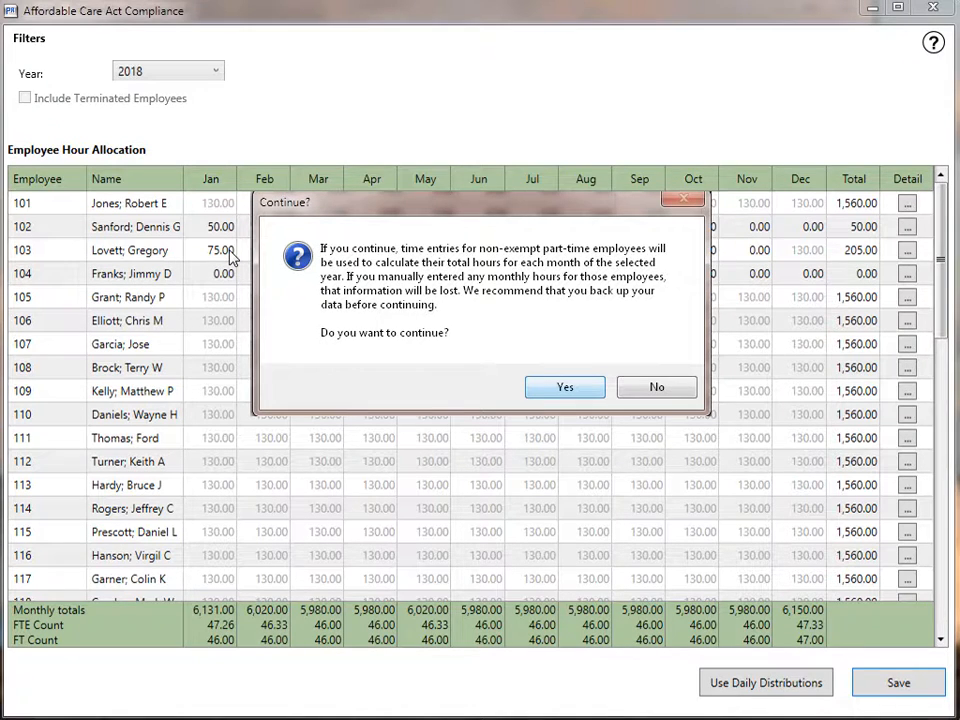
Step: Confirm calculating the non-exempt part-time employees' monthly hours from daily distributions, and open the fourth listed employee's compliance details
{"action": "left_click", "coordinate": [538, 388]}
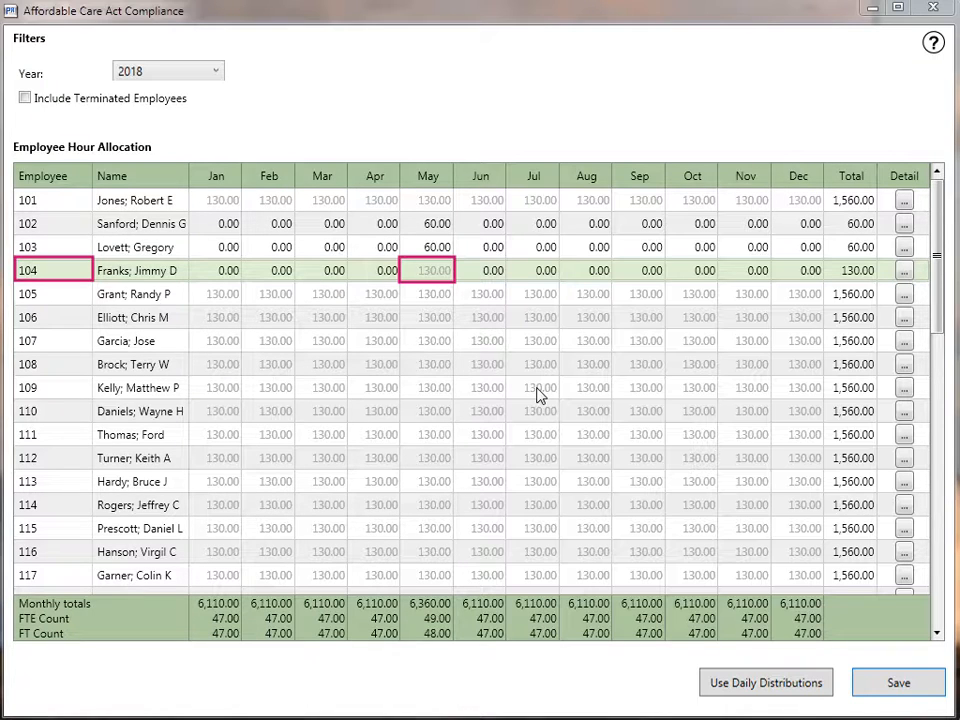
{"action": "left_click", "coordinate": [904, 271]}
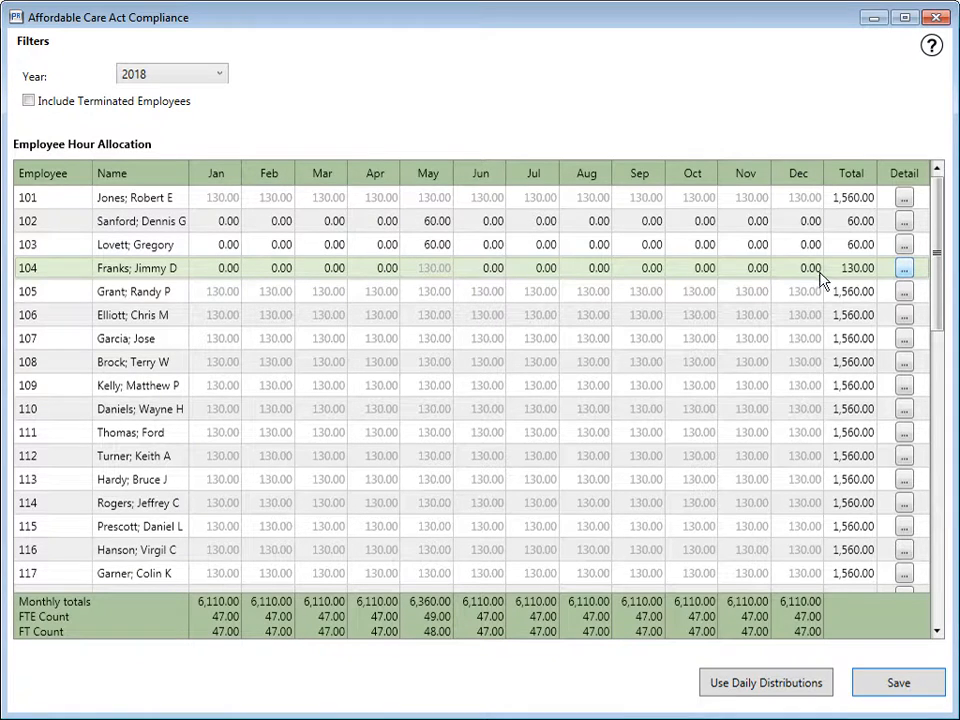
Step: Change the fifth listed employee's ACA Exemption Status to Not exempt from January onward, and close the compliance details
{"action": "left_click", "coordinate": [904, 292]}
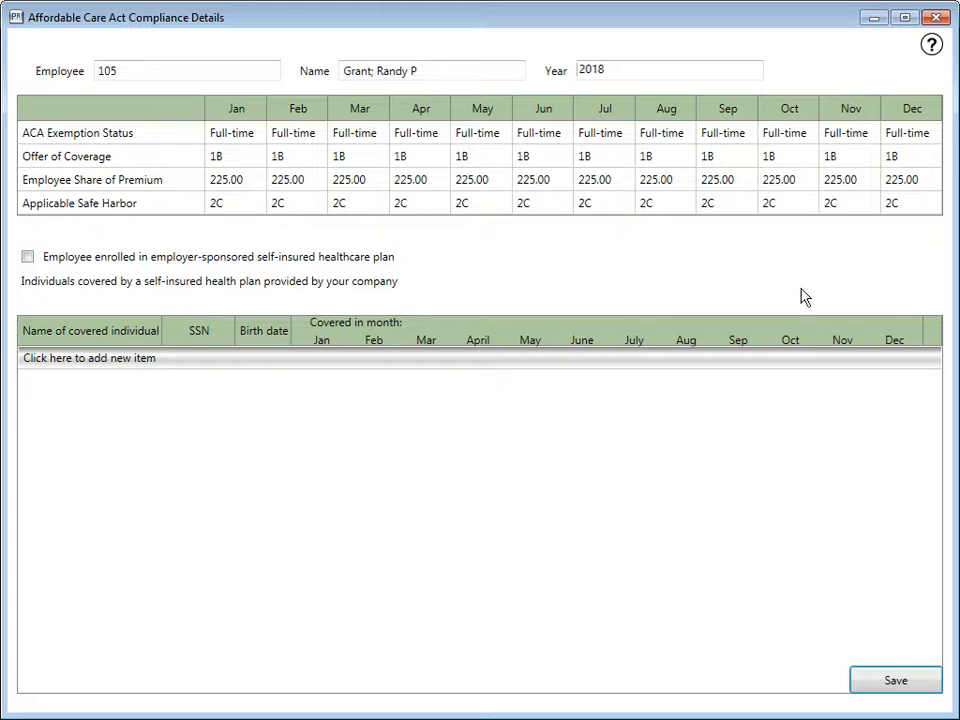
{"action": "left_click", "coordinate": [259, 137]}
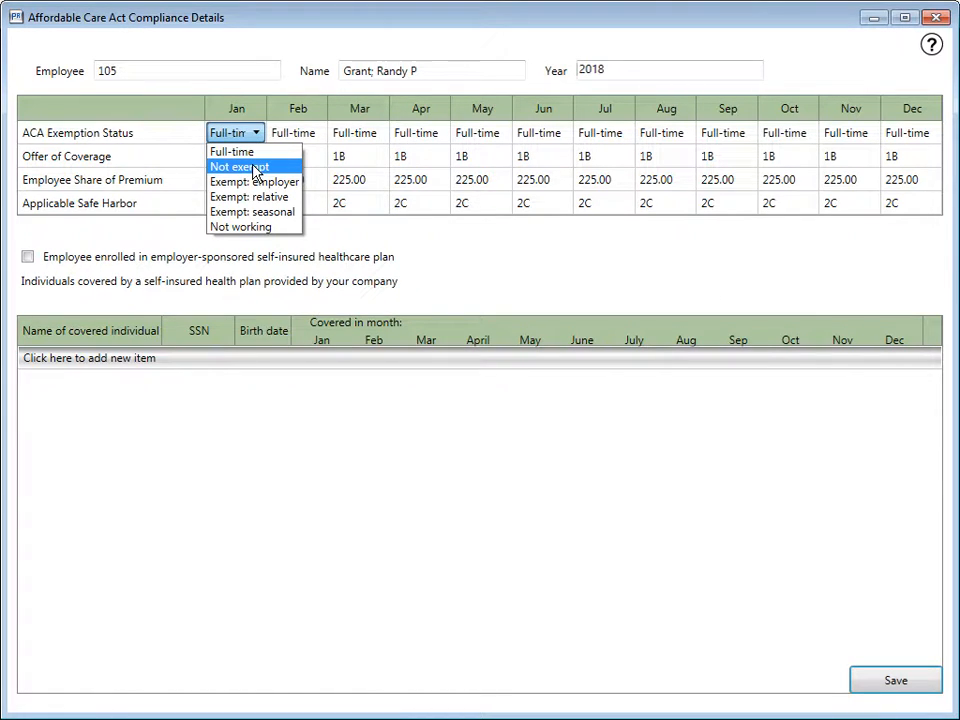
{"action": "left_click", "coordinate": [255, 168]}
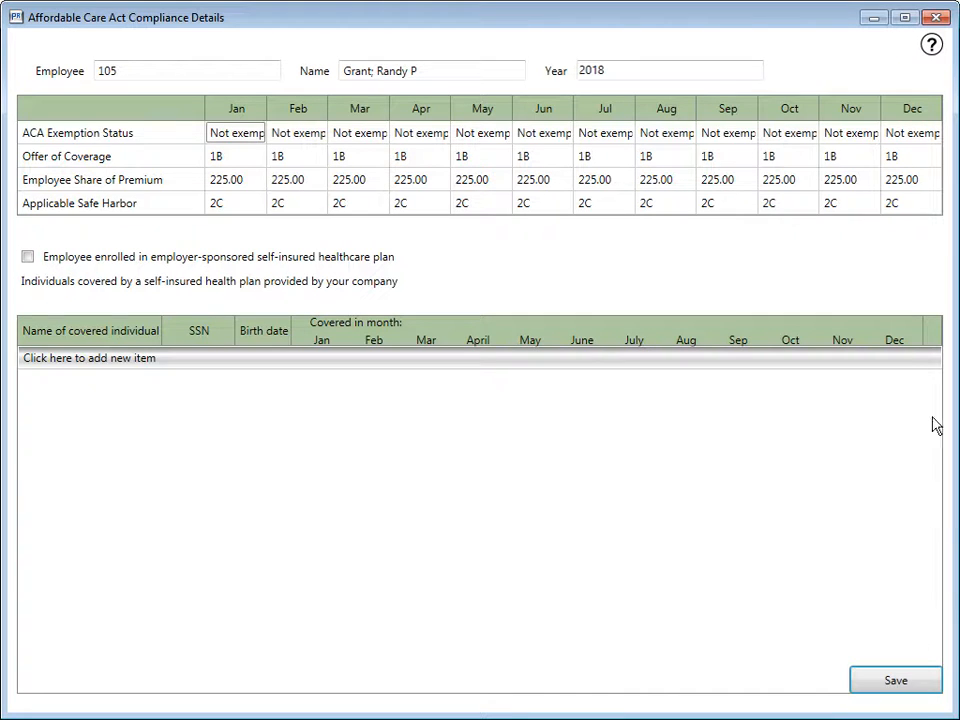
{"action": "left_click", "coordinate": [937, 18]}
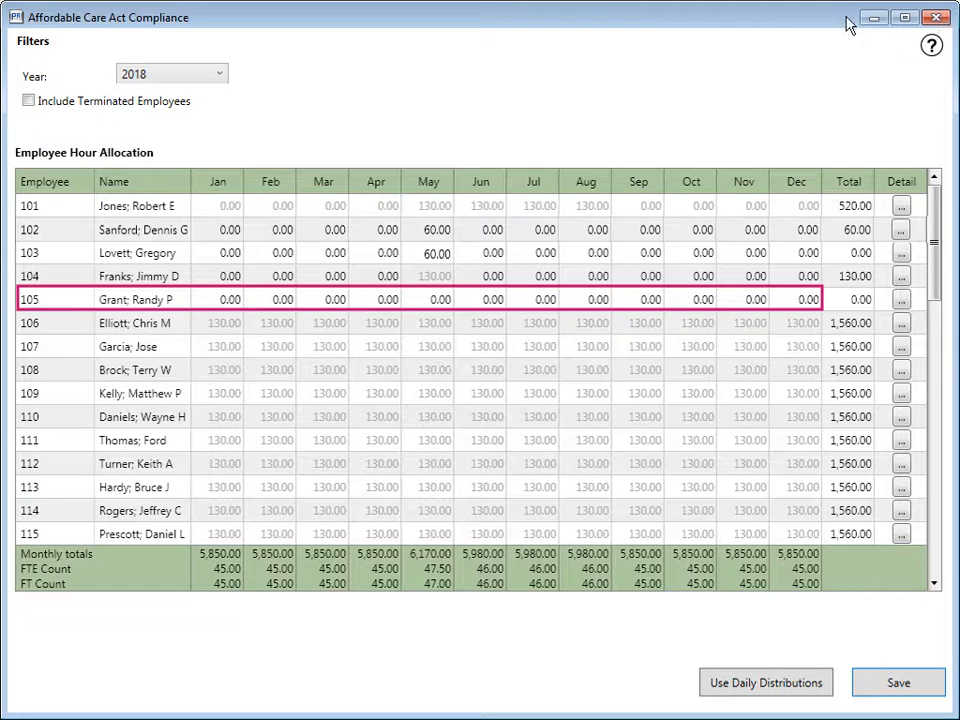
Step: Enter the fifth employee's January to December hours: 55, 100, 90, 85, 40, 30, 55, 60, 75, 80, 100 and 120
{"action": "left_click", "coordinate": [226, 300]}
{"action": "type", "text": "55.00"}
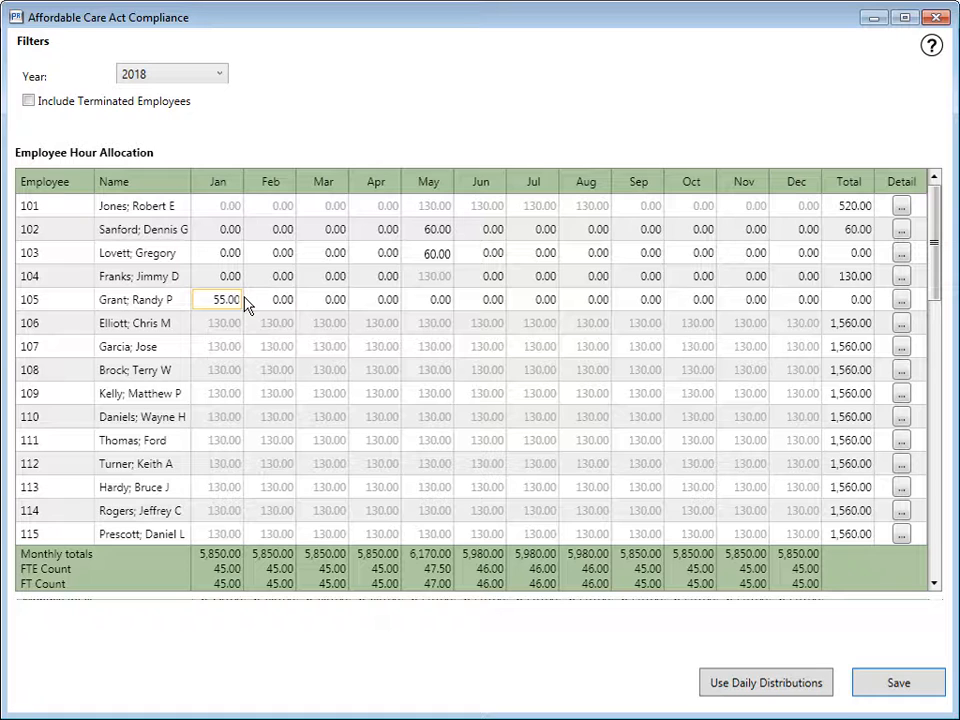
{"action": "type", "text": "100.00\t90.00\t85.00\t40.00\t30.00\t55.00\t60.00\t75.00\t80.00\t100.00\t120.00"}
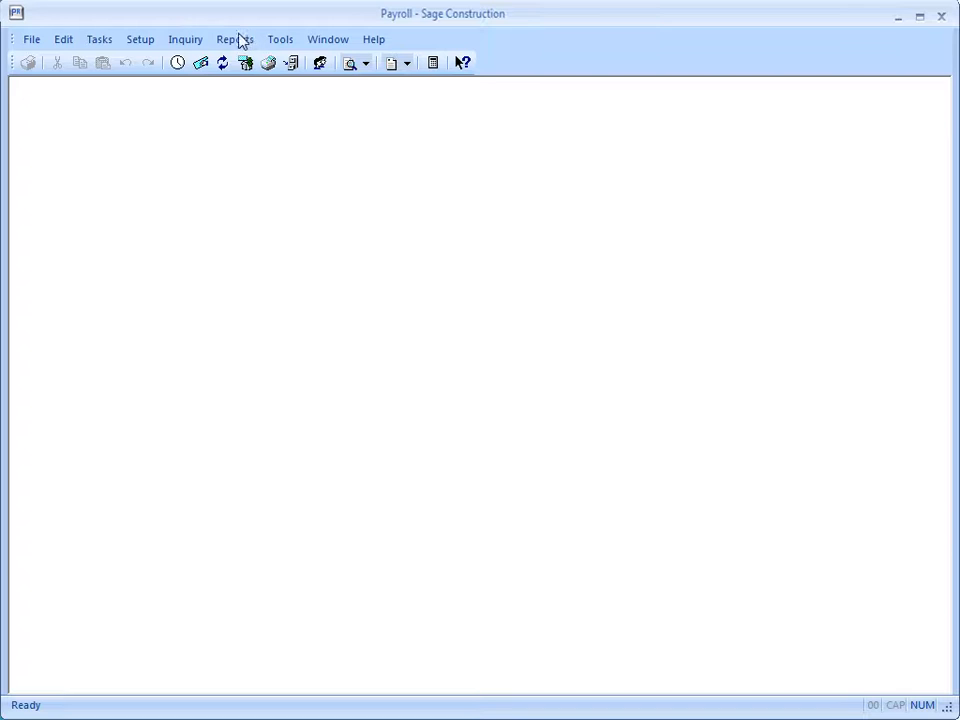
Step: Start the ACA Daily Time Entry by Month report using the PR Transactions (current) file
{"action": "left_click", "coordinate": [230, 44]}
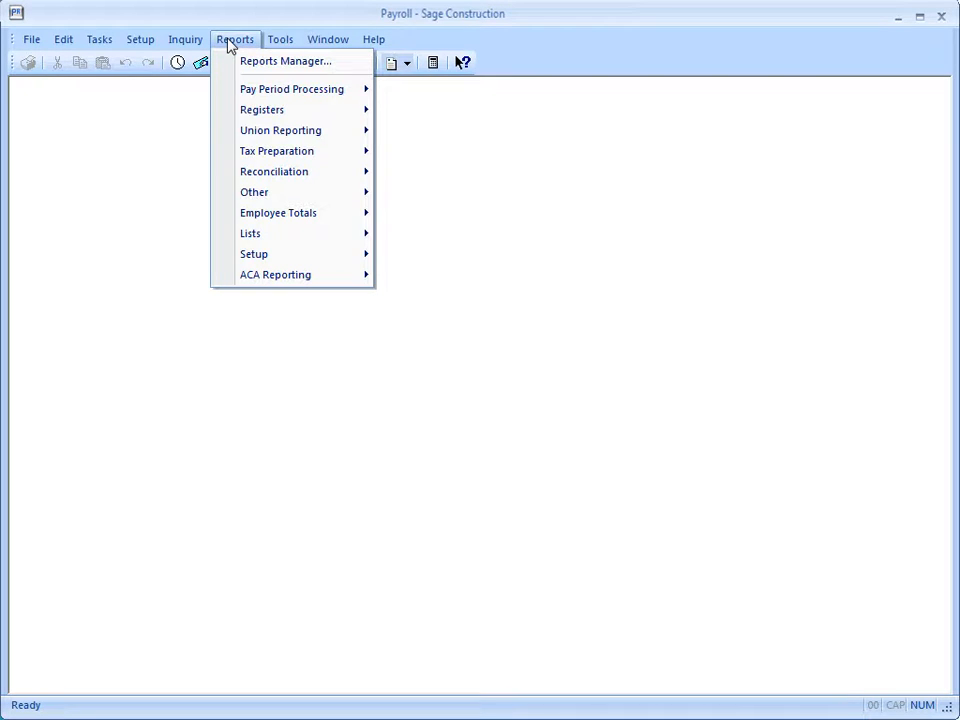
{"action": "mouse_move", "coordinate": [338, 285]}
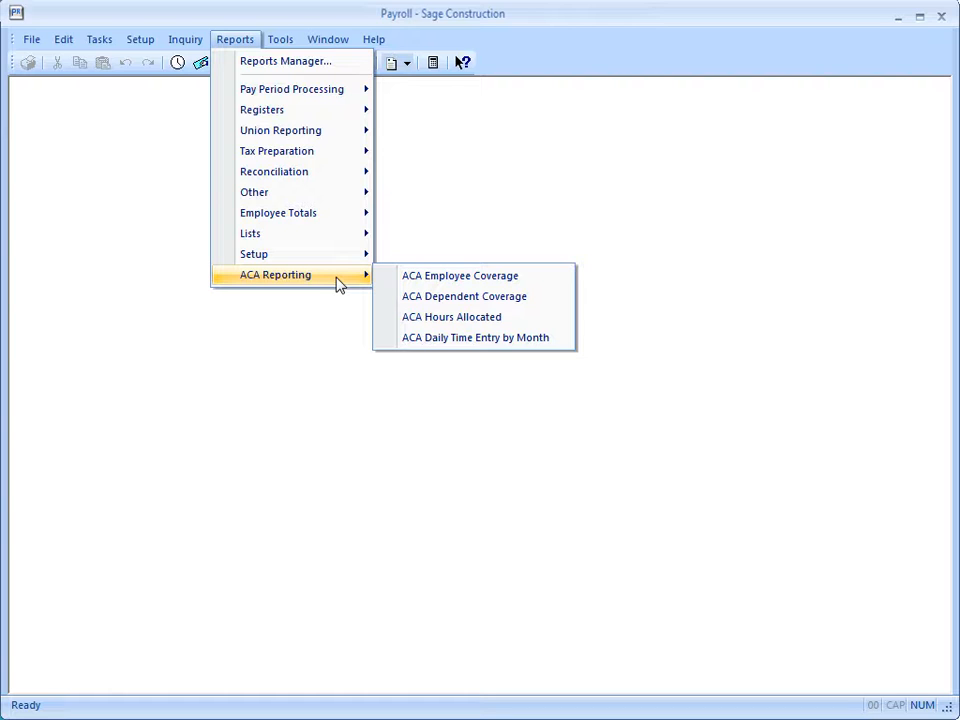
{"action": "left_click", "coordinate": [541, 338]}
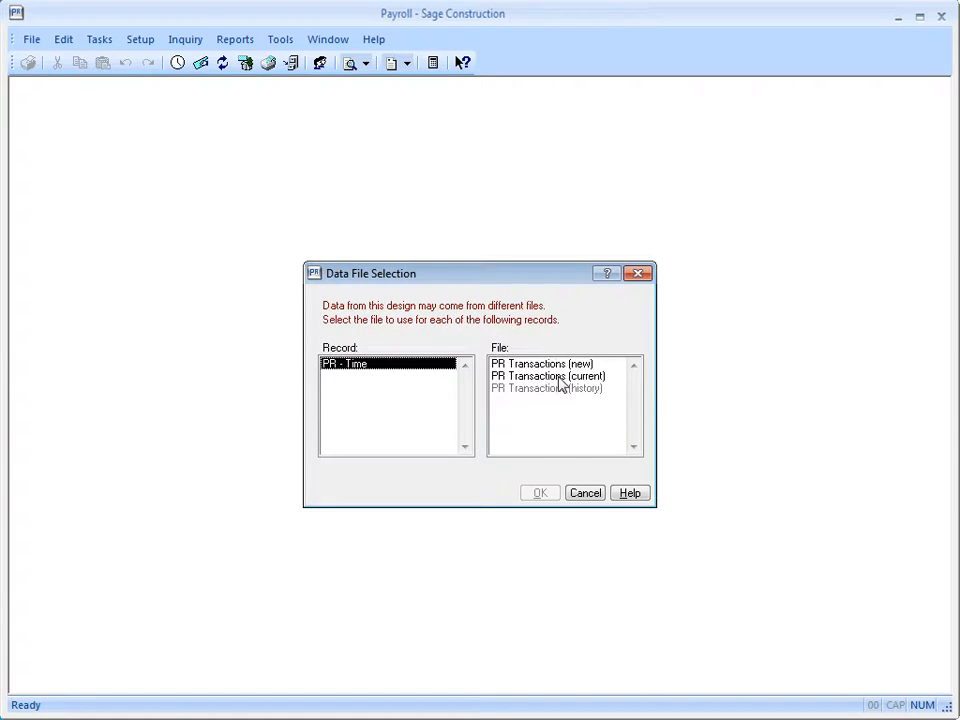
{"action": "left_click", "coordinate": [558, 378]}
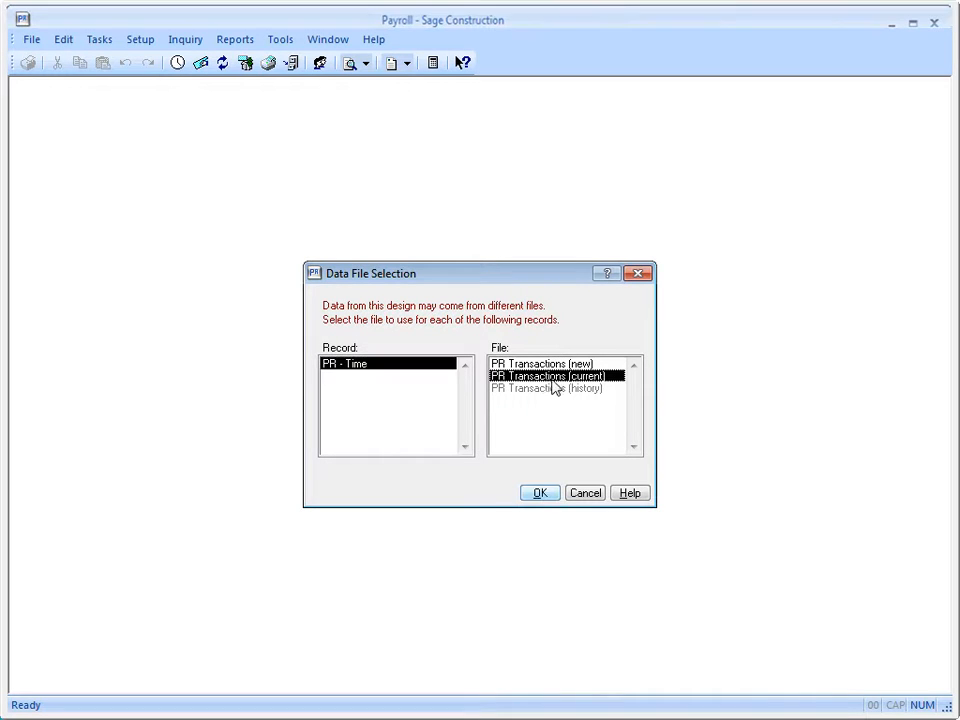
{"action": "left_click", "coordinate": [540, 493]}
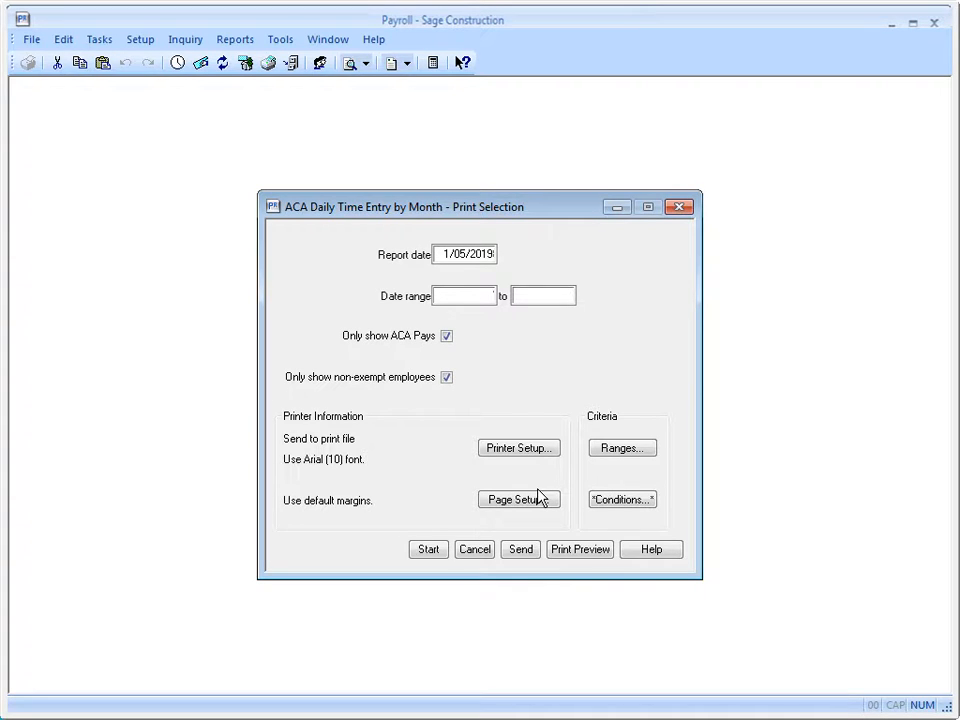
Step: Preview the daily time entry report for the date range 1/01/2018 to 12/31/2018, and close the preview and print selection
{"action": "left_click", "coordinate": [483, 297]}
{"action": "type", "text": "1/01/2018"}
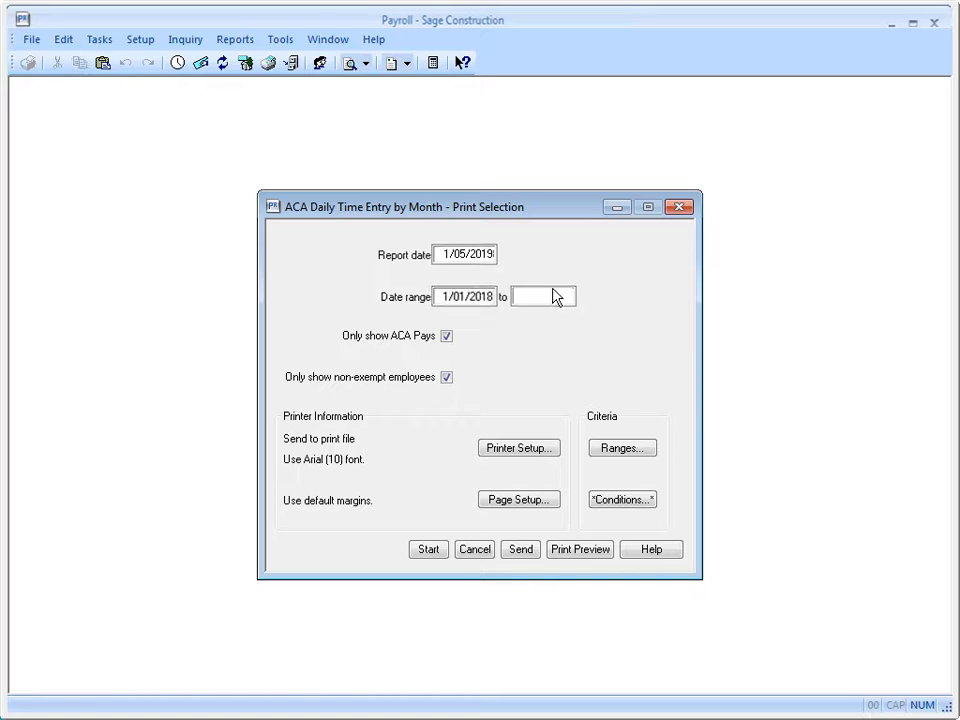
{"action": "left_click", "coordinate": [567, 297]}
{"action": "type", "text": "12/31/2018"}
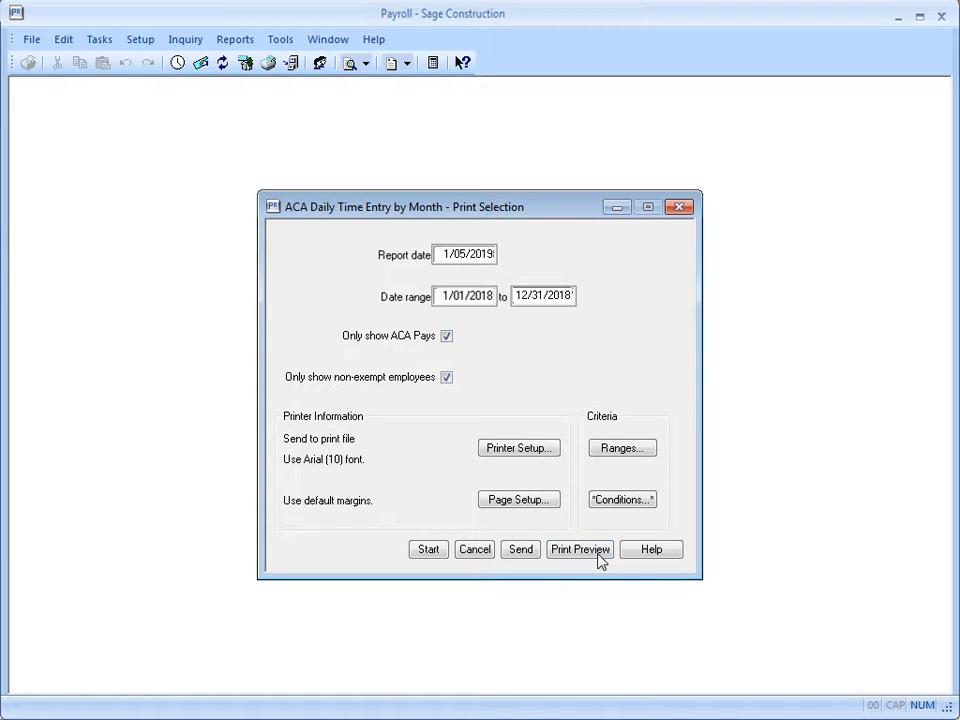
{"action": "left_click", "coordinate": [597, 554]}
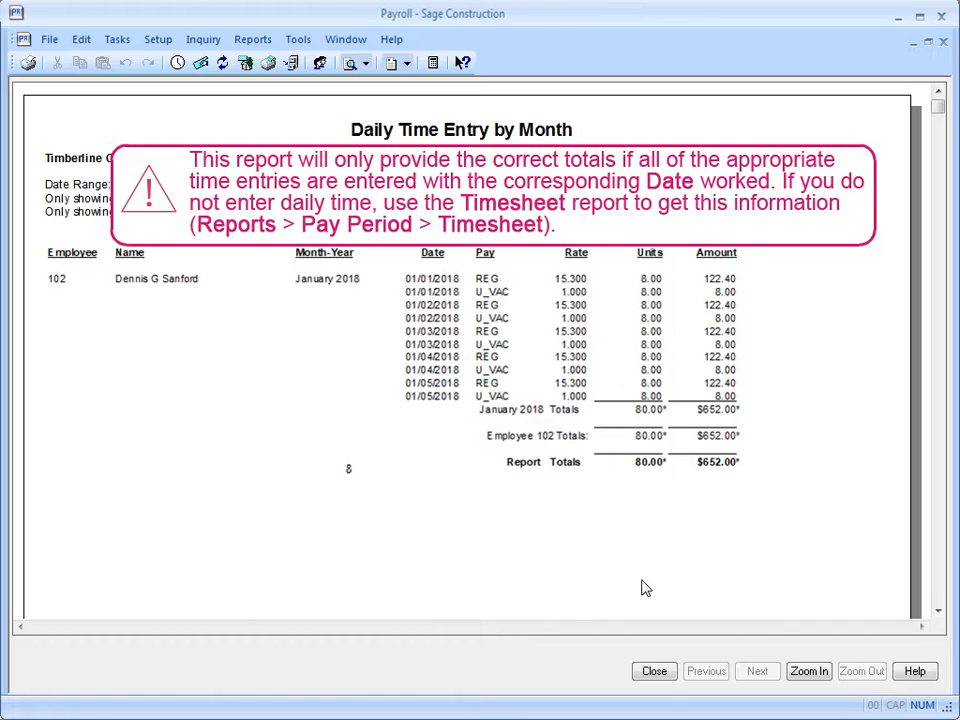
{"action": "left_click", "coordinate": [658, 675]}
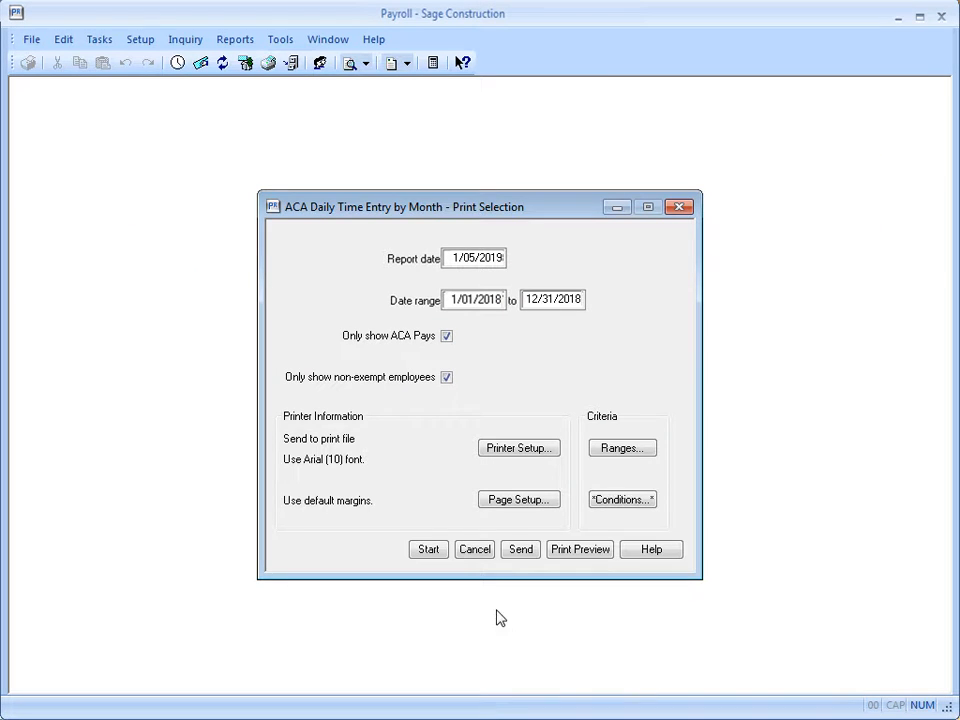
{"action": "left_click", "coordinate": [484, 549]}
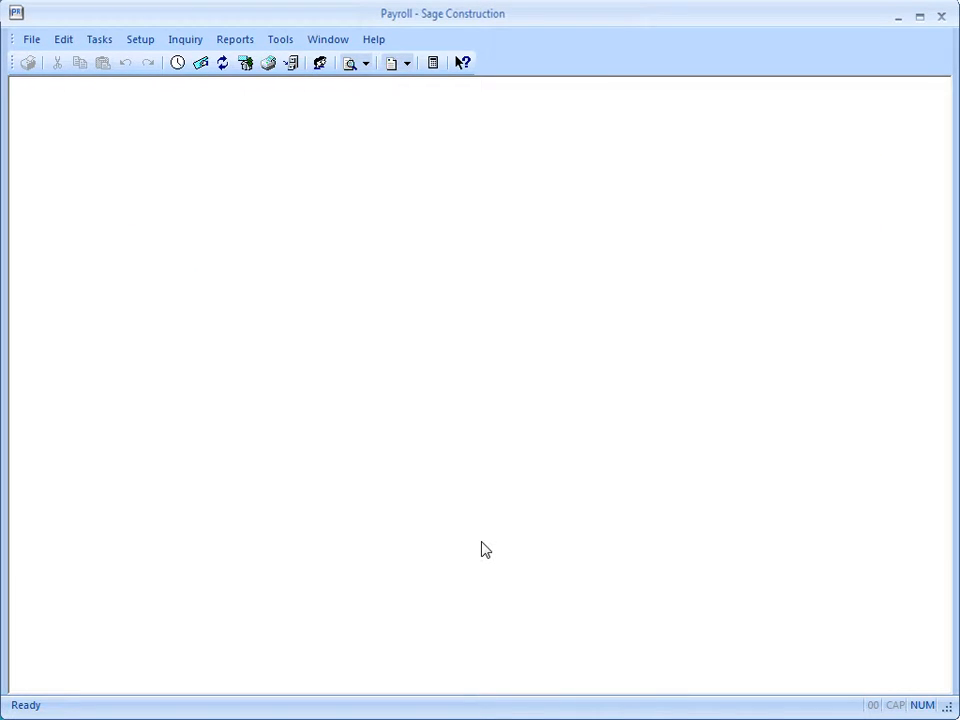
Step: Start the Time Sheet report for pay period processing using the PR Transactions (current) file
{"action": "left_click", "coordinate": [231, 41]}
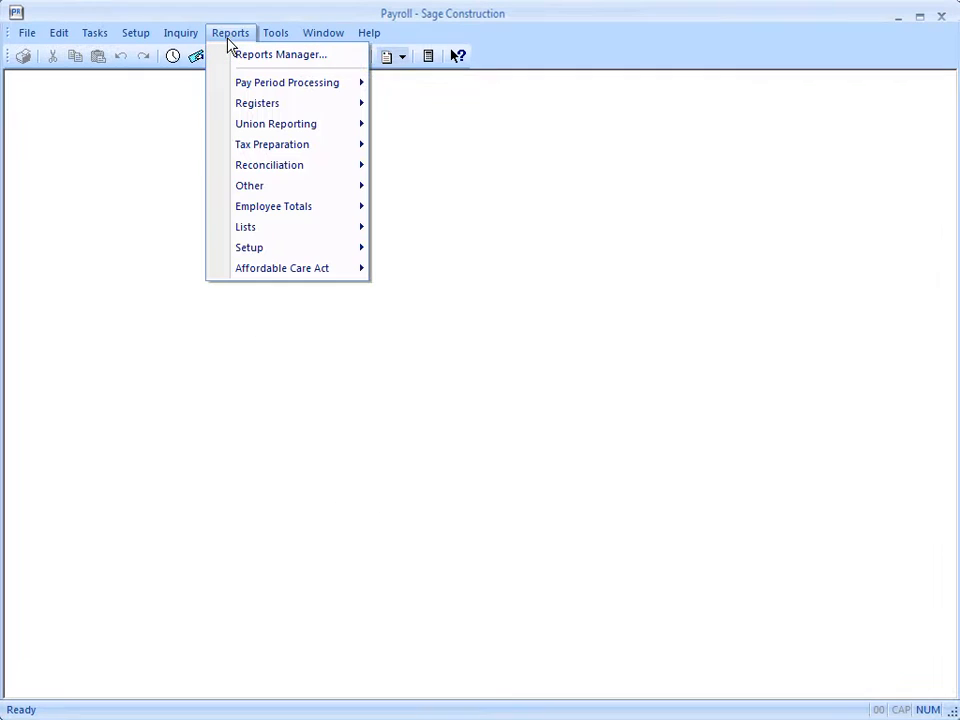
{"action": "left_click", "coordinate": [273, 88]}
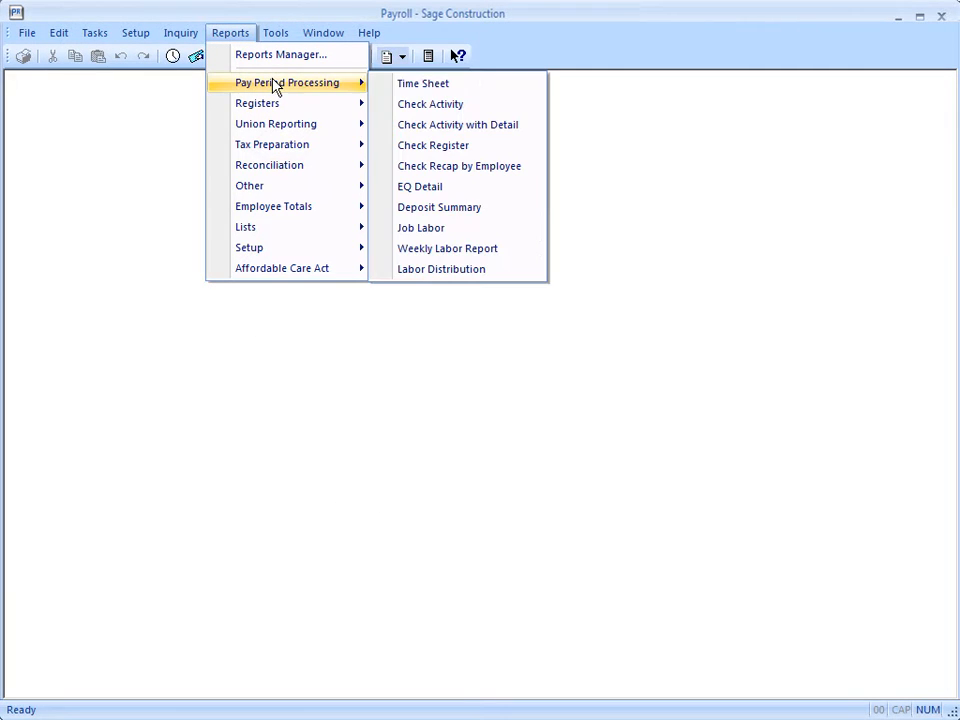
{"action": "left_click", "coordinate": [463, 87]}
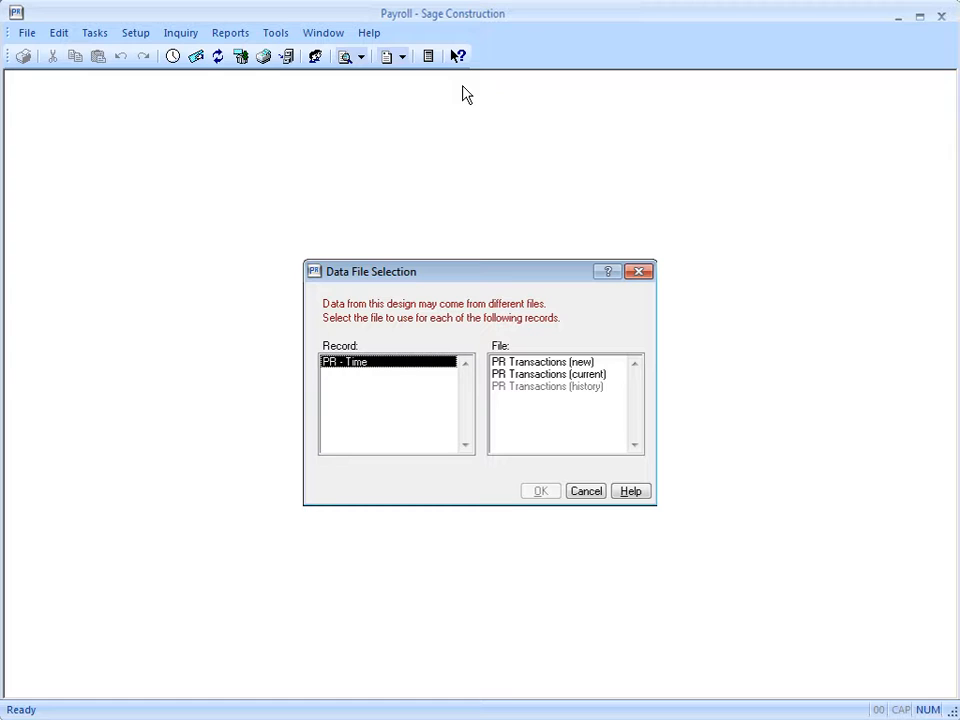
{"action": "left_click", "coordinate": [550, 375]}
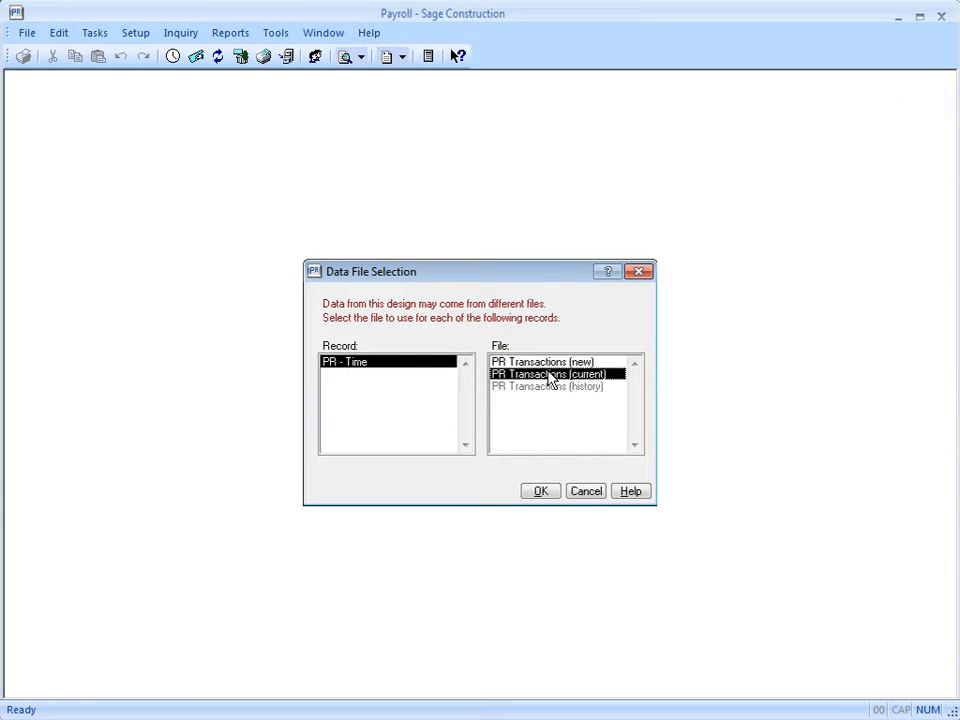
{"action": "left_click", "coordinate": [541, 492]}
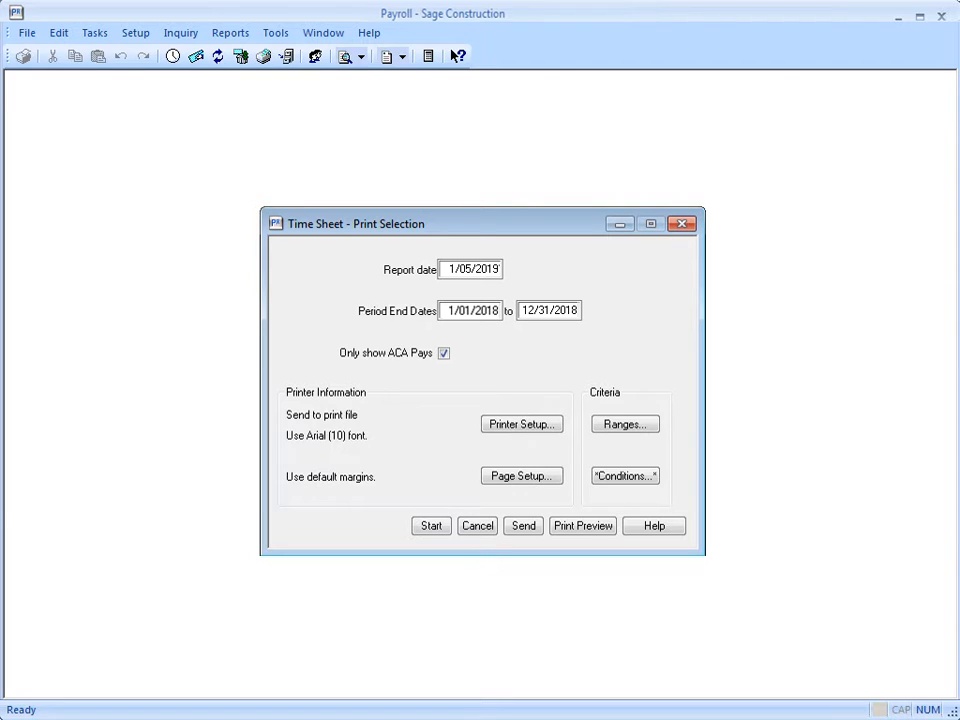
Step: Preview the Time Sheet report of only ACA pays for period end dates 1/01/2018 to 12/31/2018, and close the preview
{"action": "left_click", "coordinate": [590, 527]}
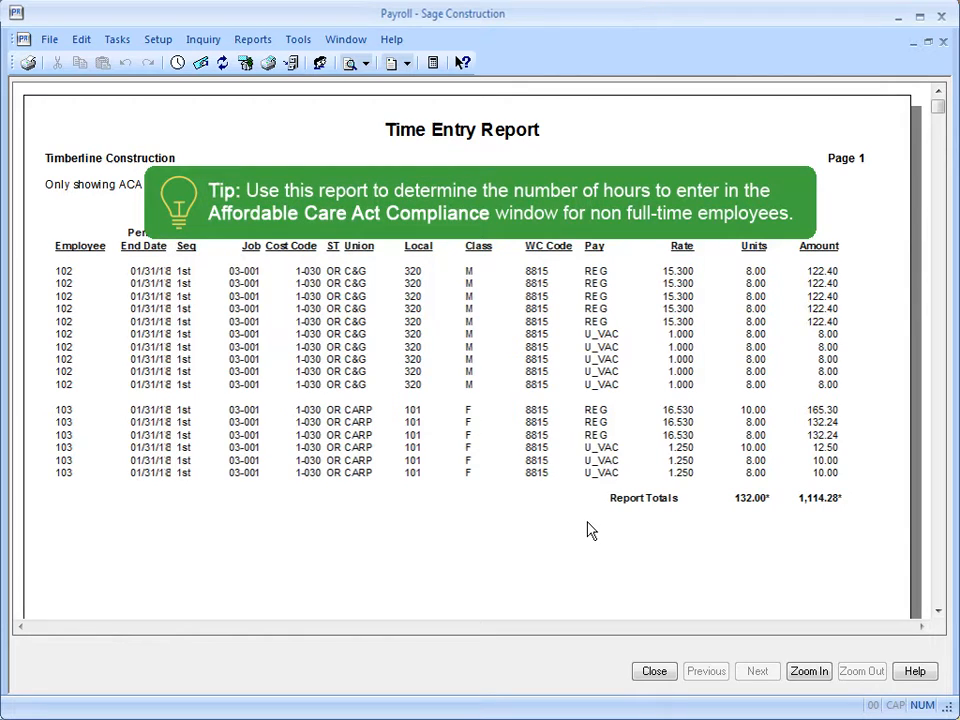
{"action": "left_click", "coordinate": [655, 672]}
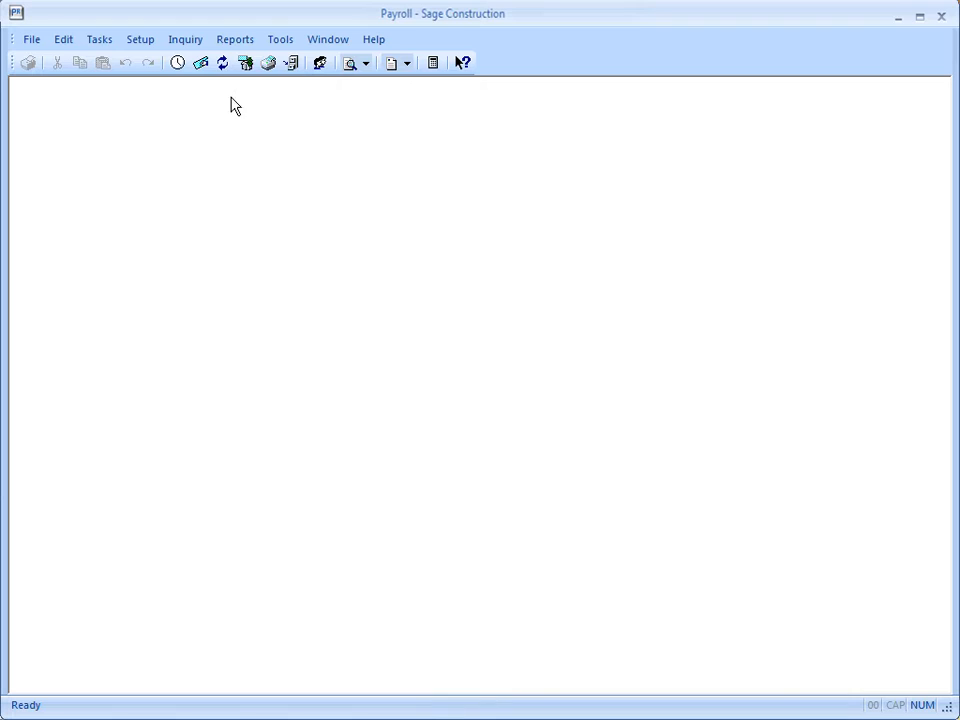
Step: Preview the ACA Hours Allocated report for payroll year 2018 with full-time employees excluded, and close the preview
{"action": "left_click", "coordinate": [232, 40]}
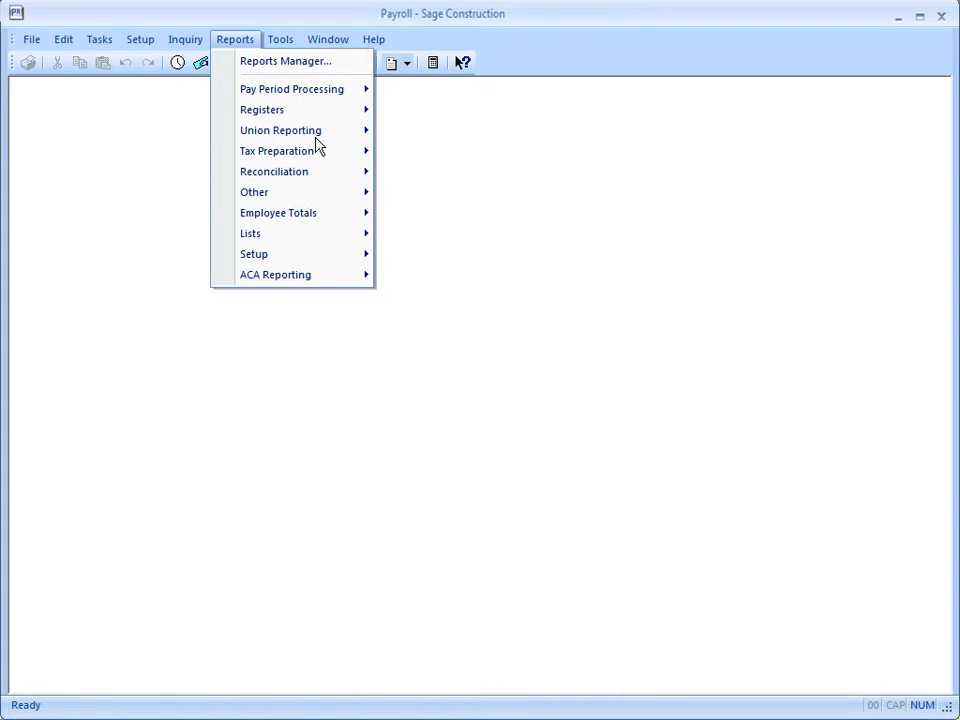
{"action": "mouse_move", "coordinate": [330, 276]}
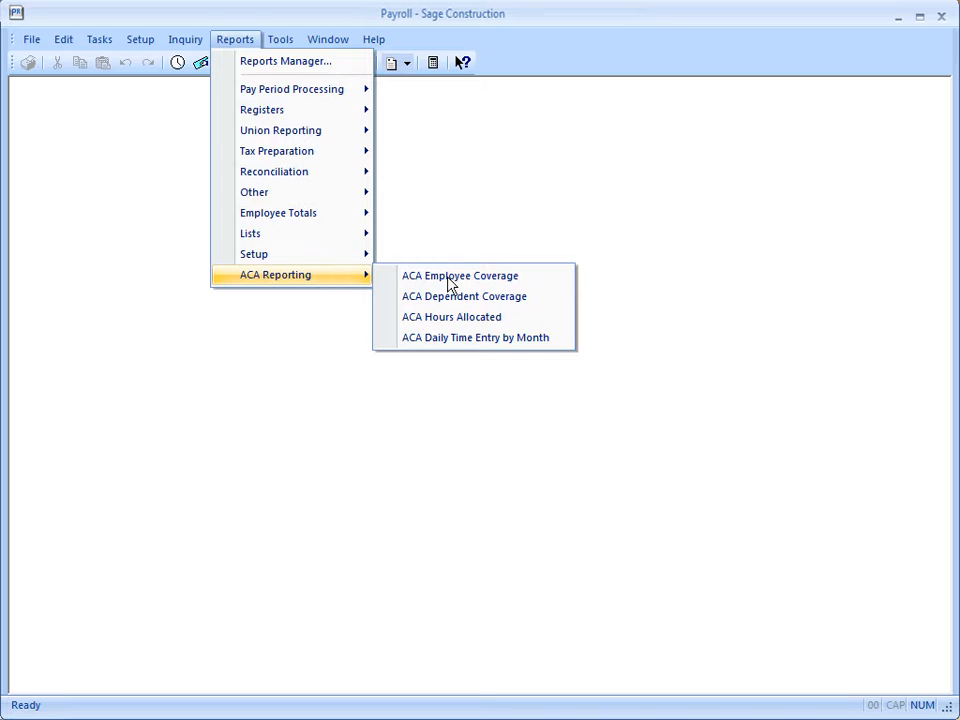
{"action": "left_click", "coordinate": [499, 318]}
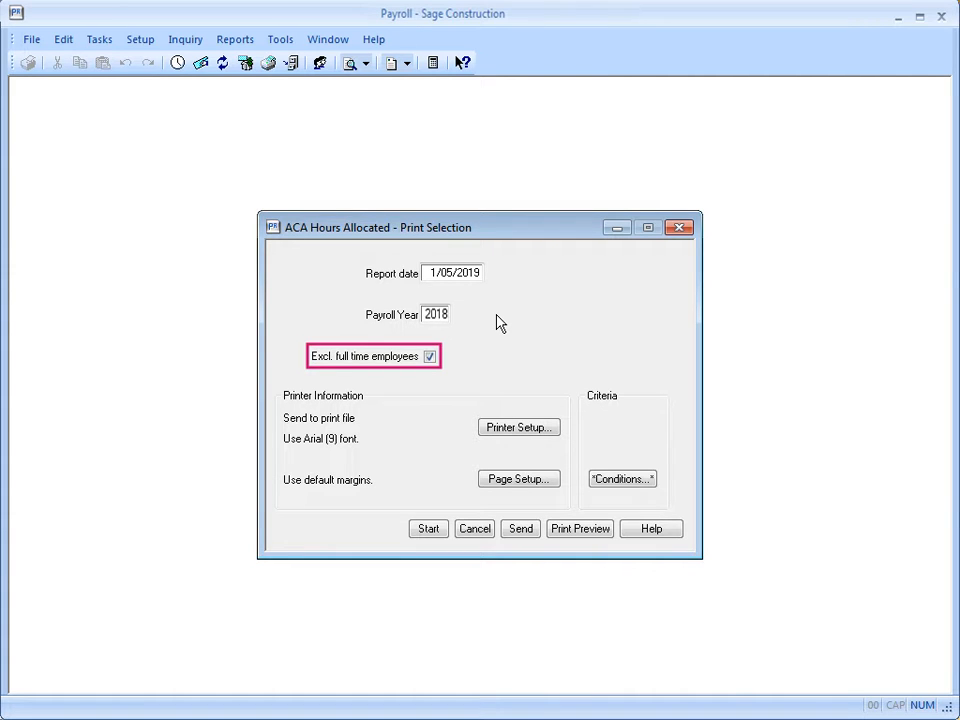
{"action": "left_click", "coordinate": [597, 521]}
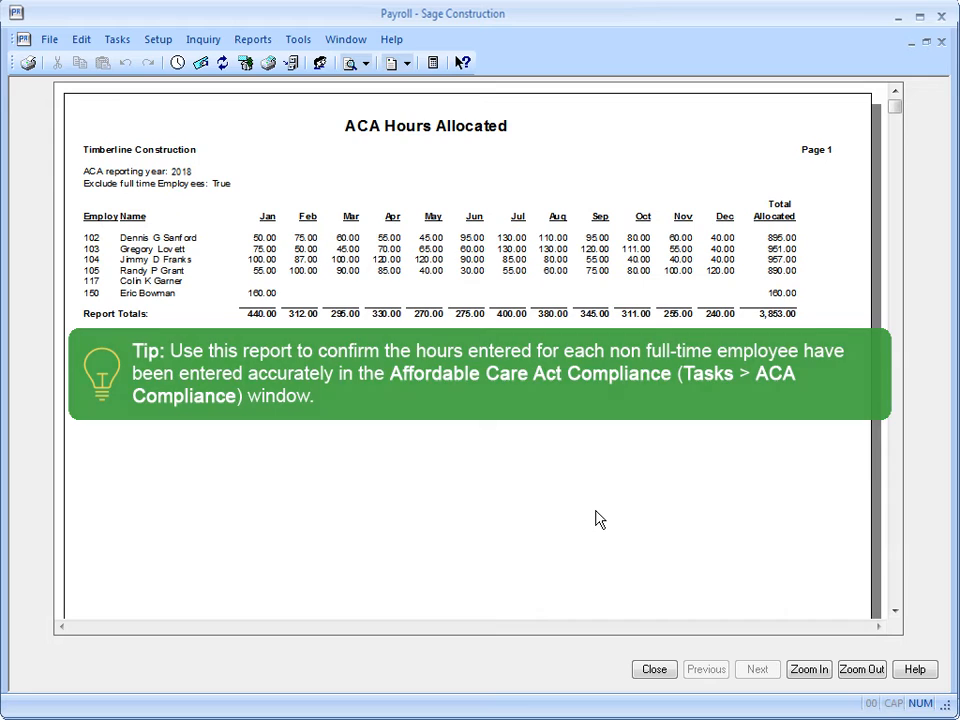
{"action": "left_click", "coordinate": [656, 671]}
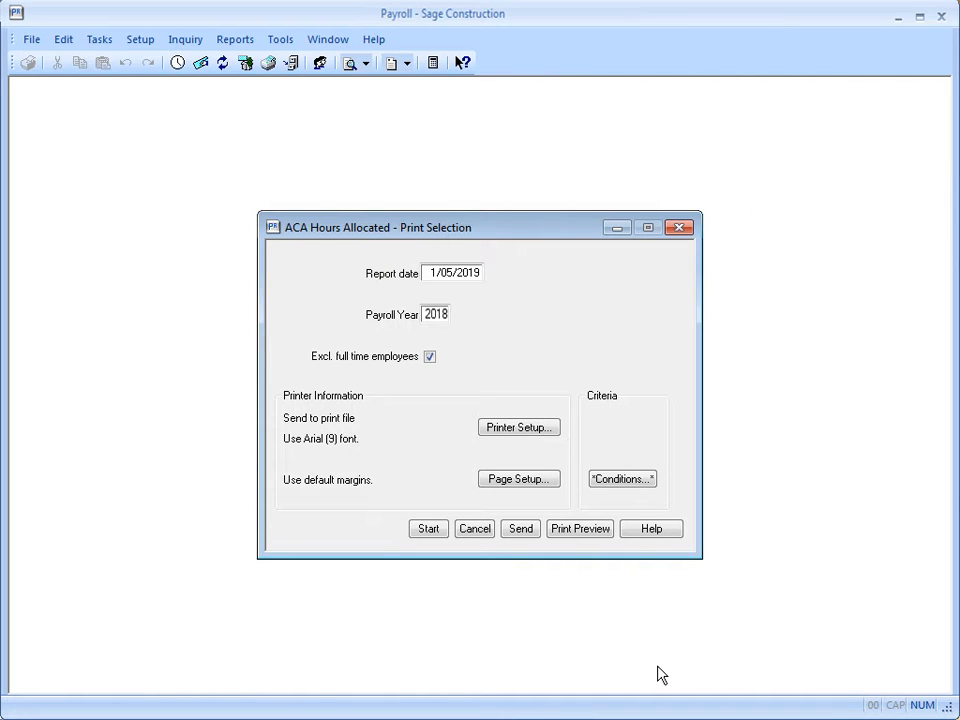